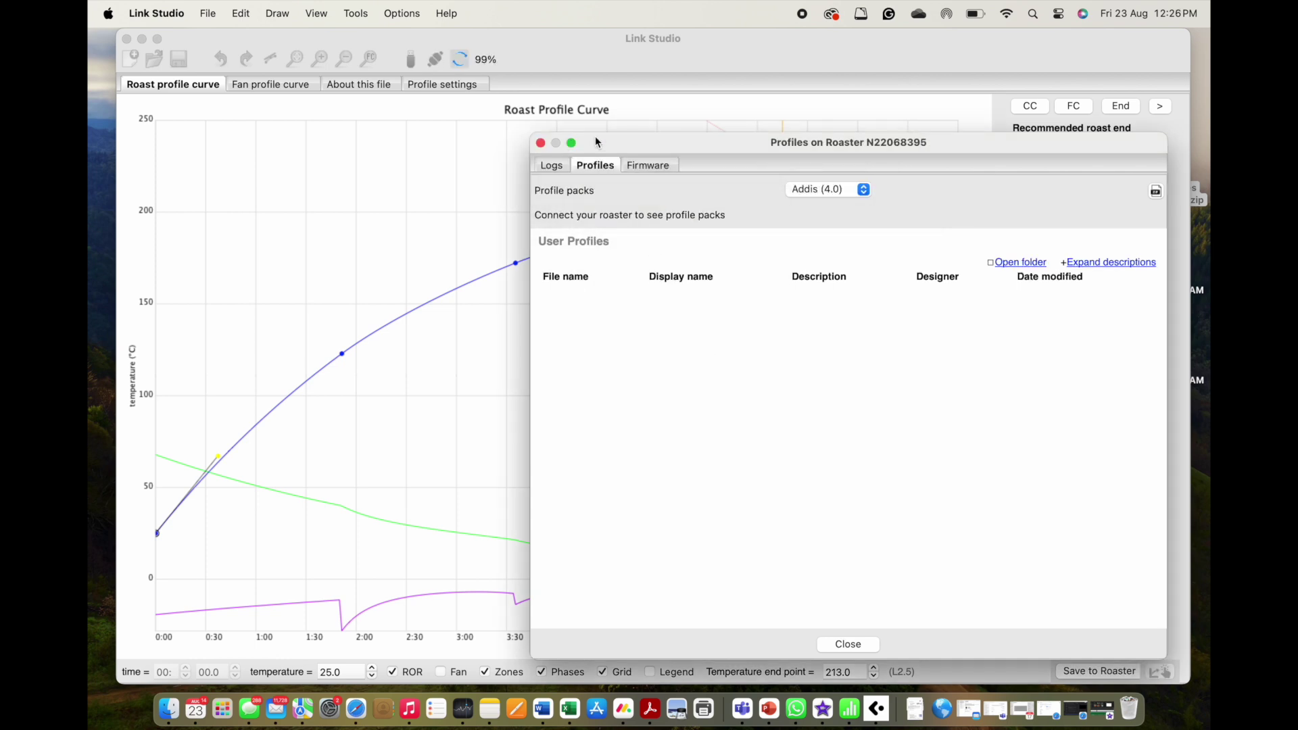
# - Move the Profiles on Roaster window aside to uncover the roast profile curve chart
pyautogui.moveTo(595, 136); pyautogui.dragTo(281, 123)
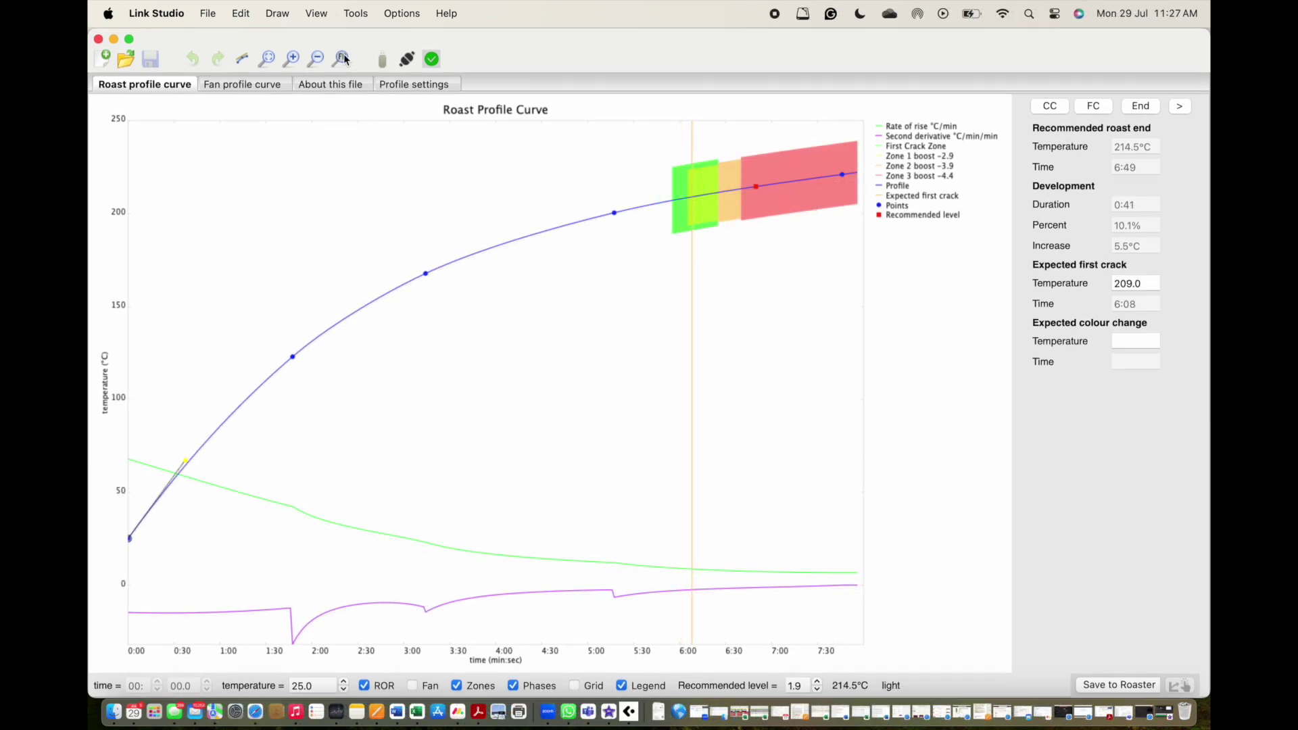
# - Try the FC zoom and Zoom all buttons, then keep 'Auto zoom to FC zone when live logging' enabled
pyautogui.click(344, 58)
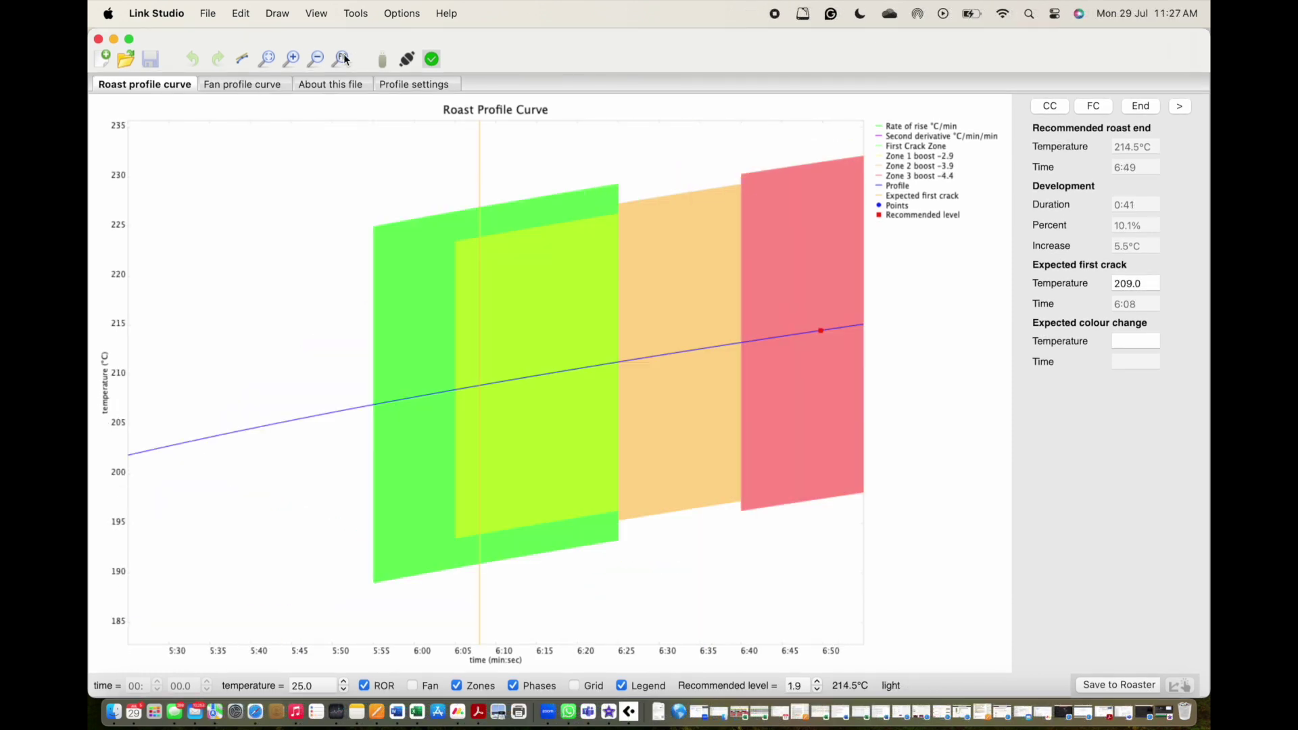
pyautogui.click(269, 55)
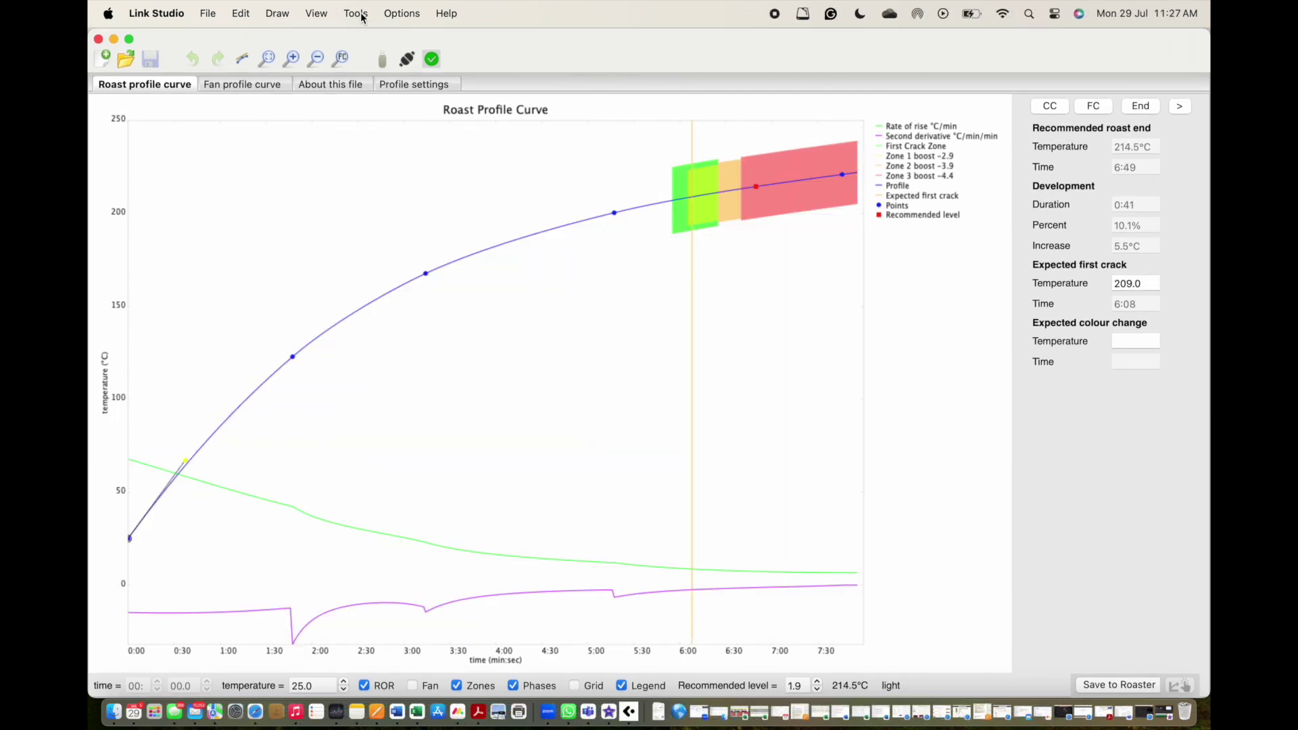
pyautogui.click(403, 13)
pyautogui.click(427, 58)
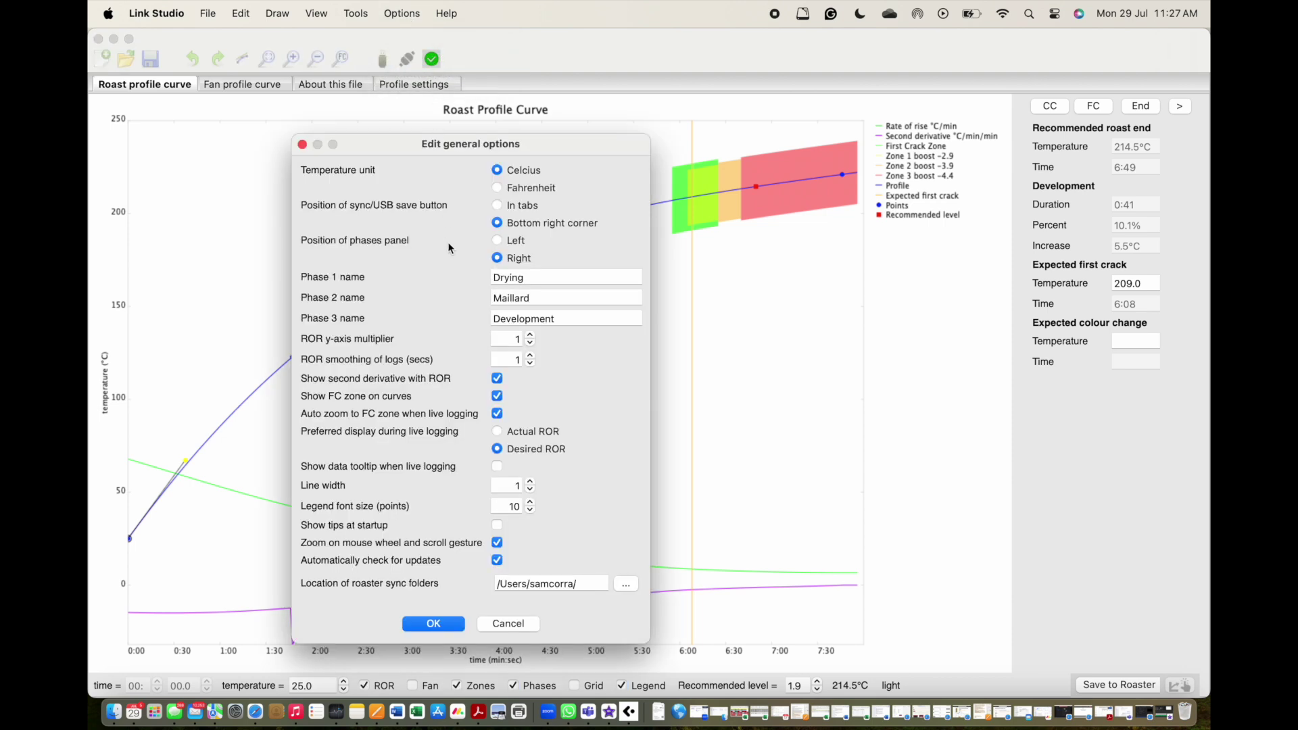
pyautogui.click(497, 416)
pyautogui.click(498, 415)
pyautogui.click(434, 624)
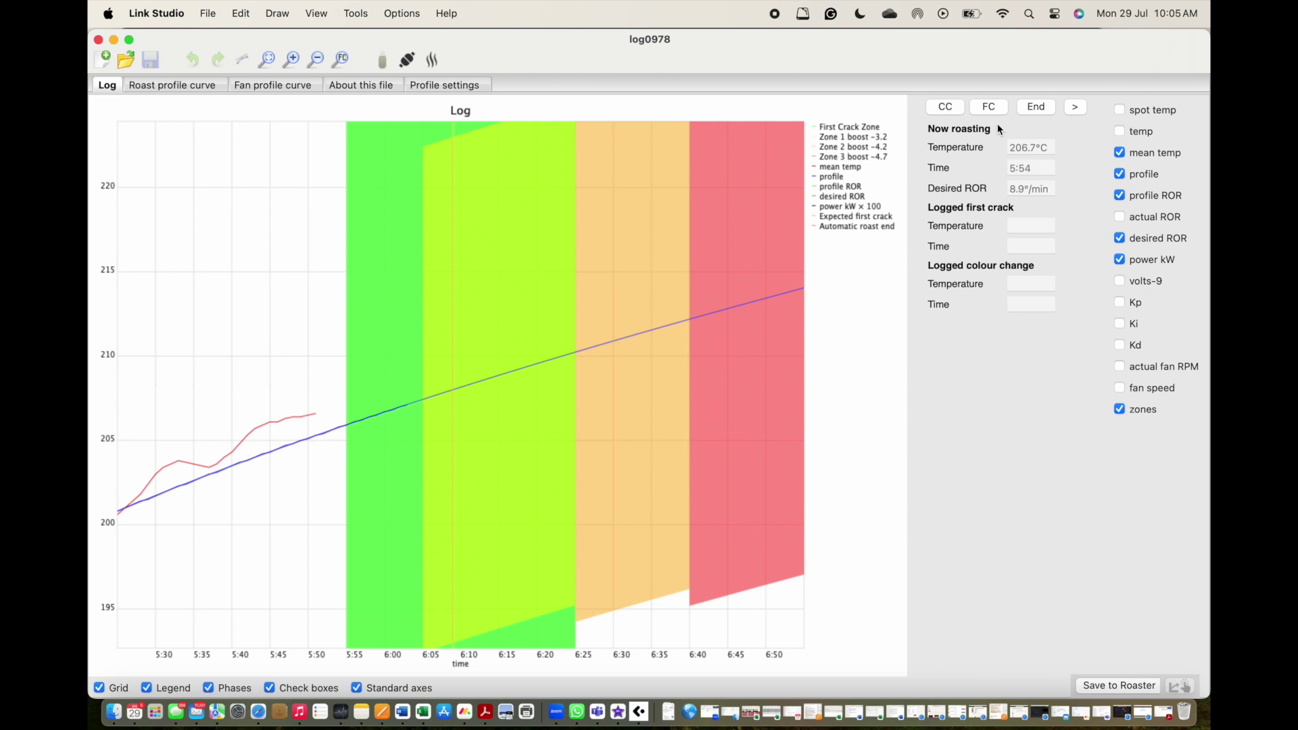
# - Record first crack in the live roast at 208.2°C at 6:00
pyautogui.click(996, 107)
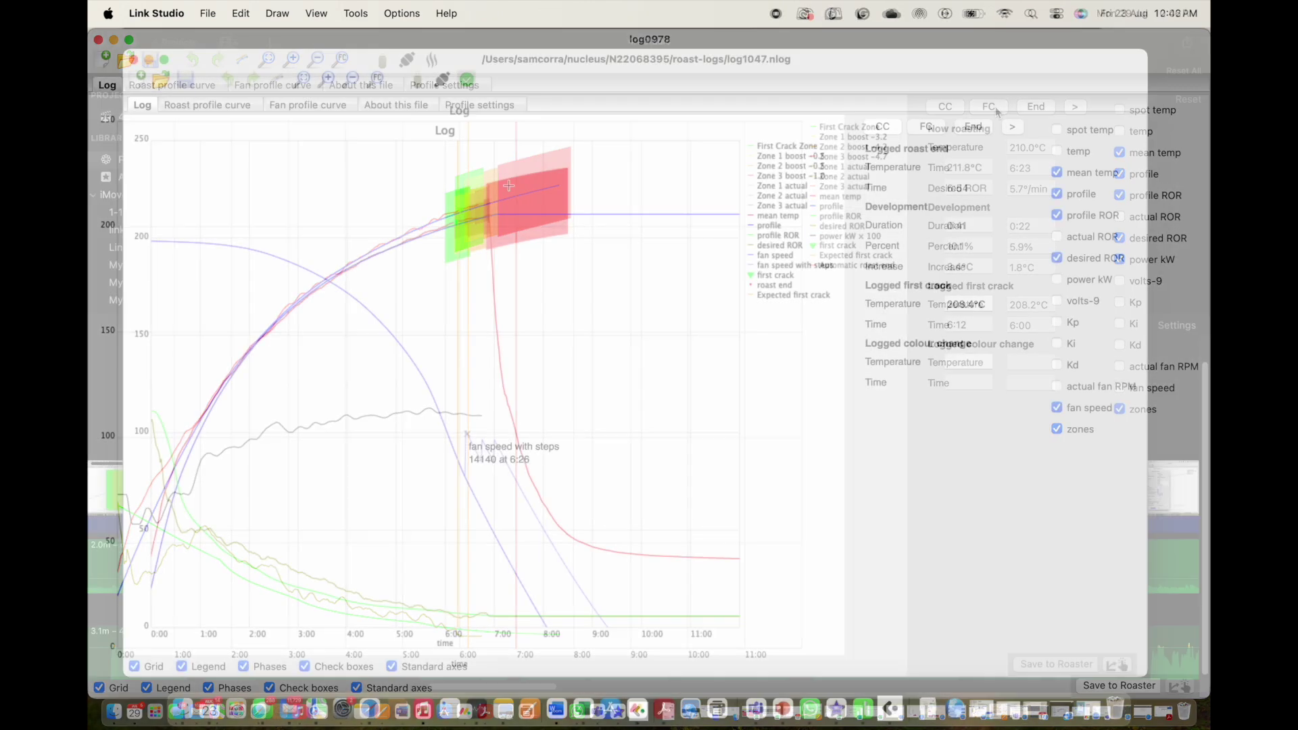
# - Uncheck 'Auto zoom to FC zone when live logging' in General options and confirm
pyautogui.click(411, 13)
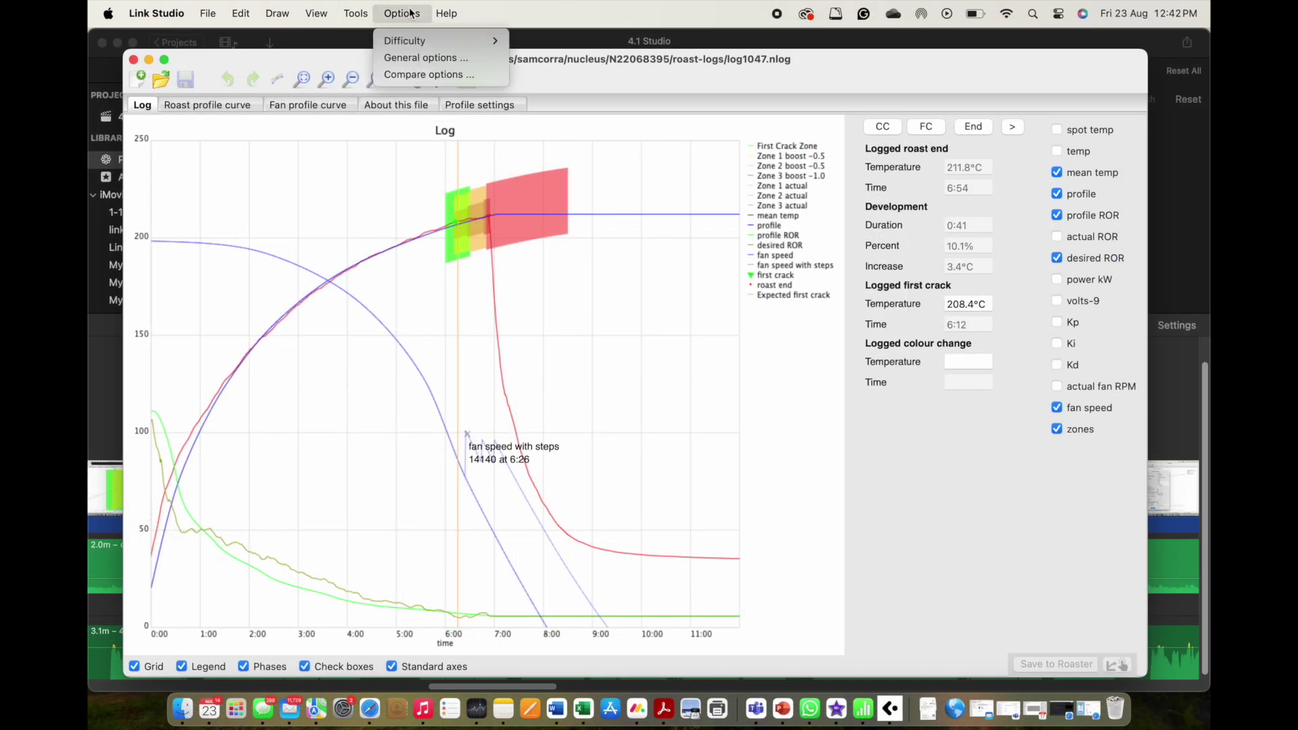
pyautogui.click(416, 58)
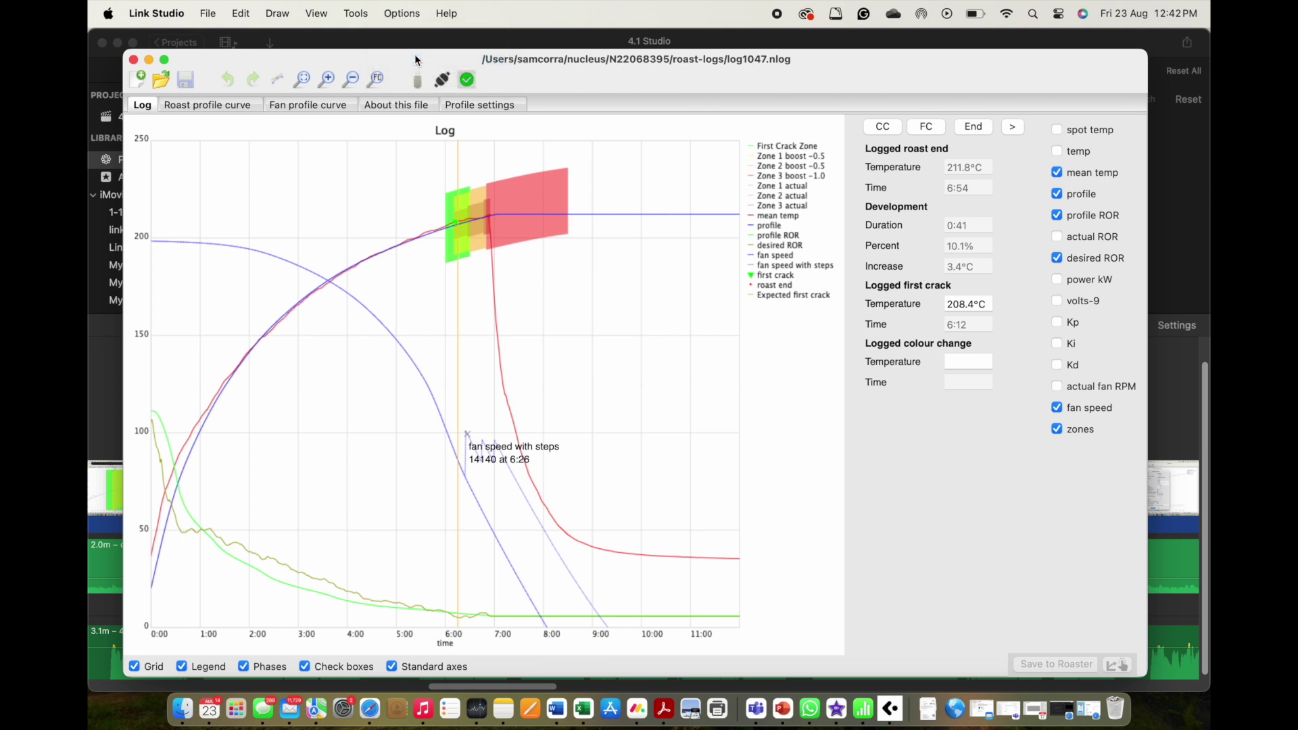
pyautogui.click(498, 413)
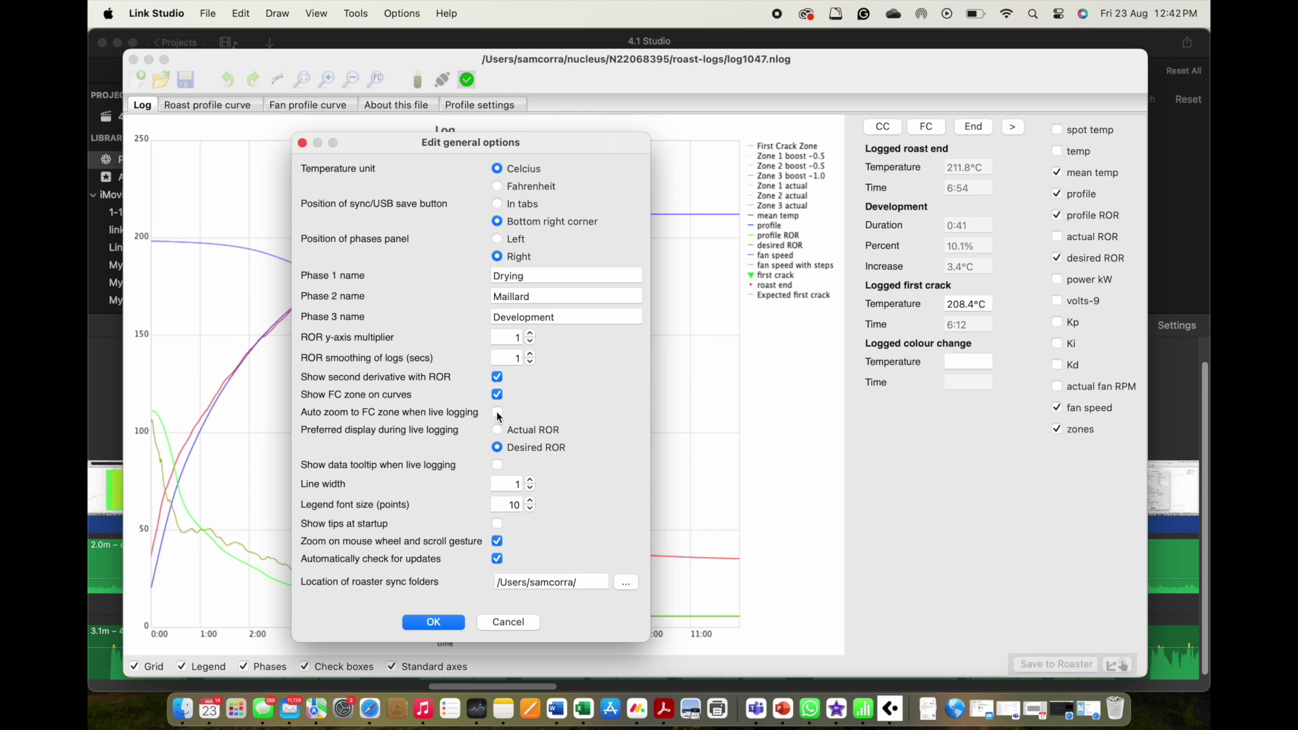
pyautogui.click(452, 621)
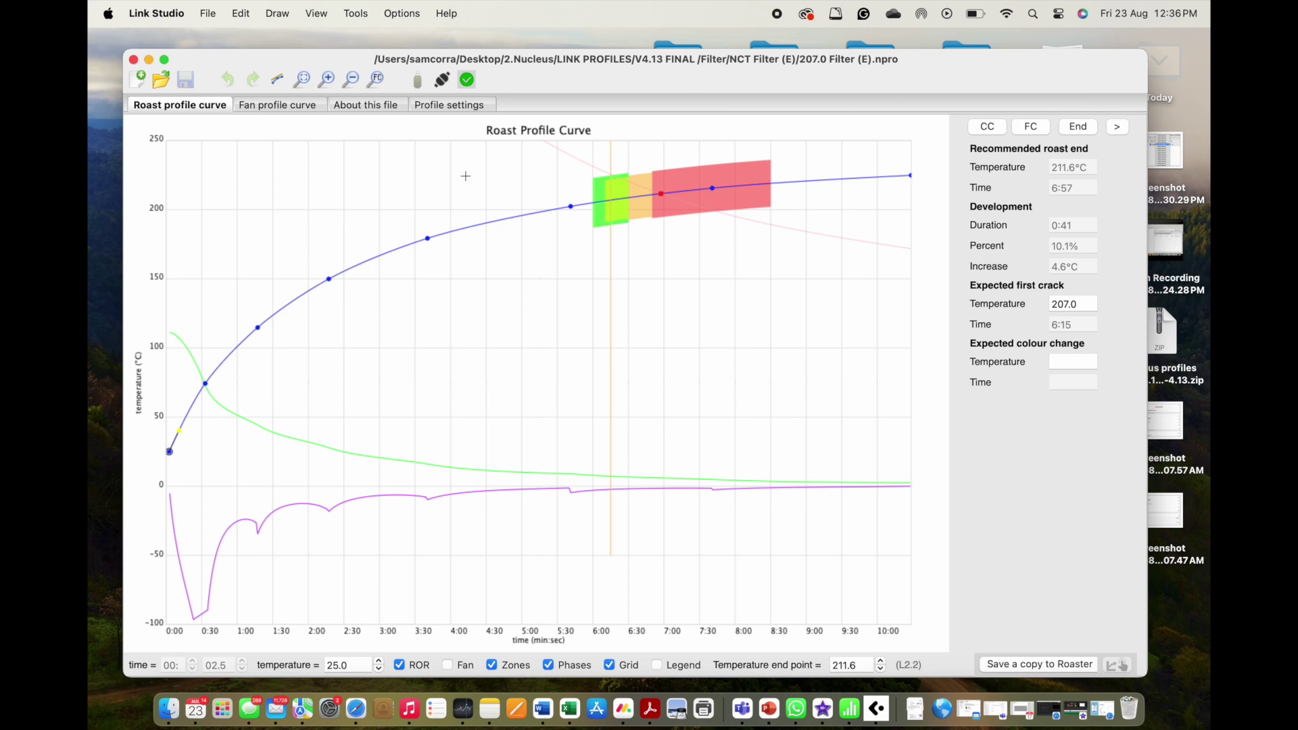
# - Zoom to the FC zone, hide the Zones bands, then zoom back out to the whole curve
pyautogui.click(377, 79)
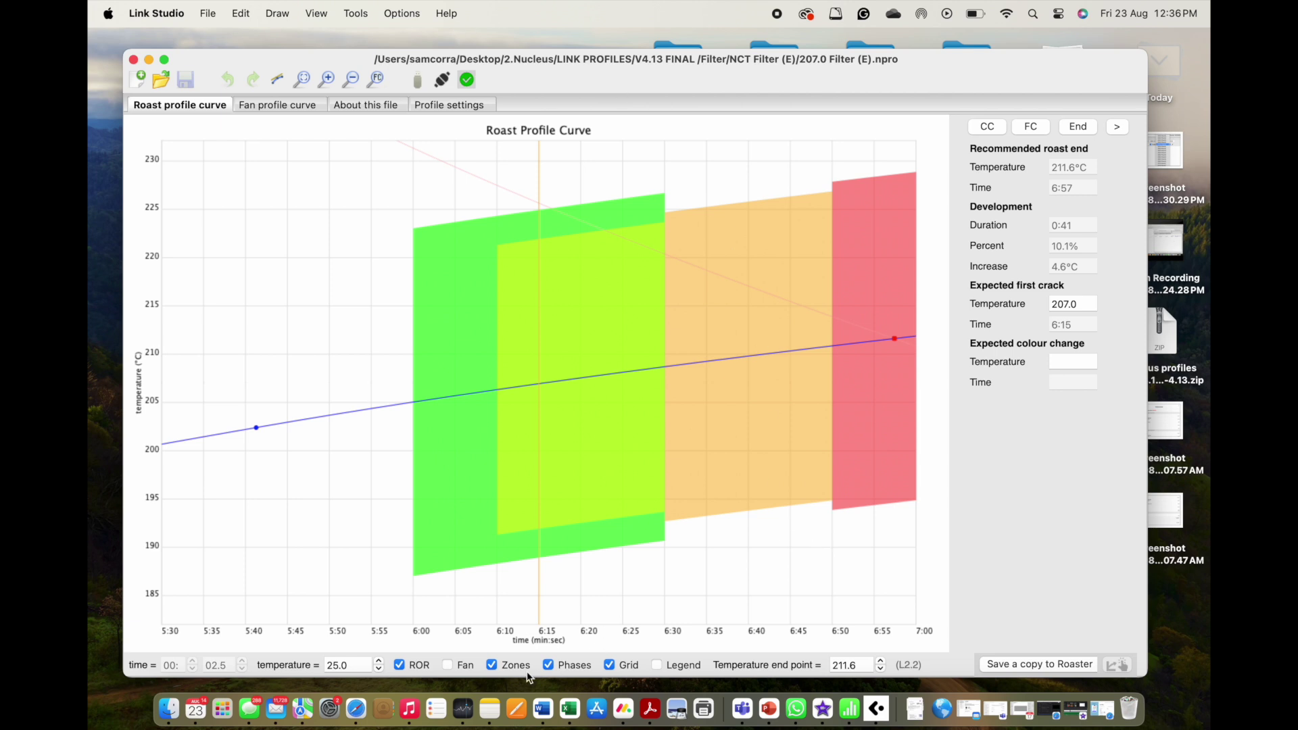
pyautogui.click(493, 666)
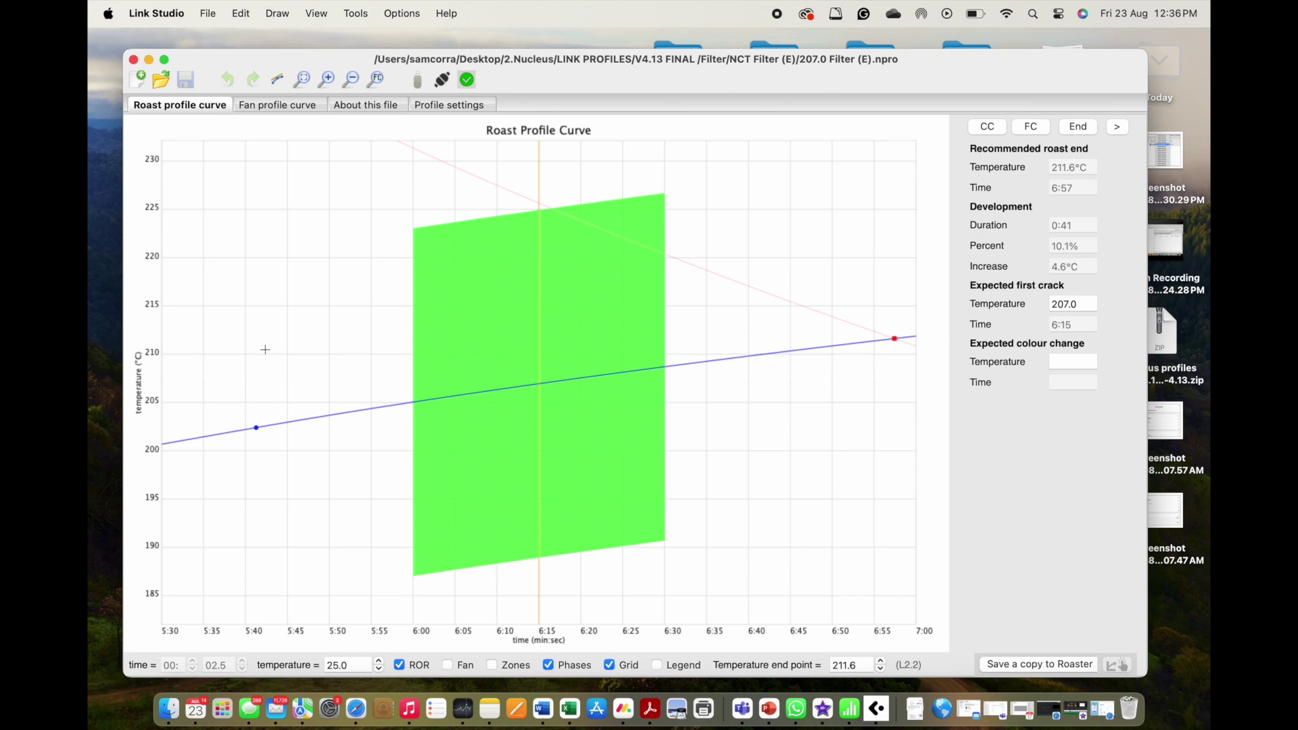
pyautogui.click(305, 79)
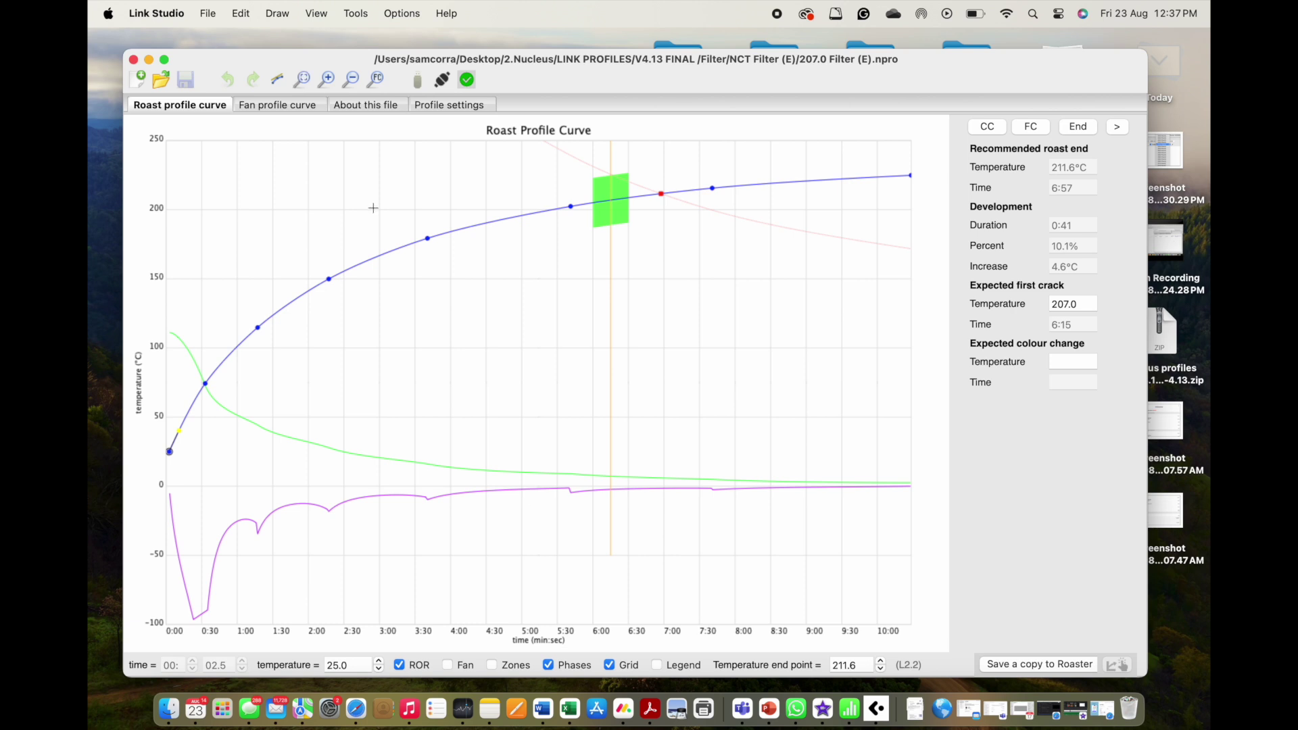
# - Inspect the ROR curve zoomed in, then raise the 3:40 profile point slightly and show the full profile
pyautogui.click(580, 474)
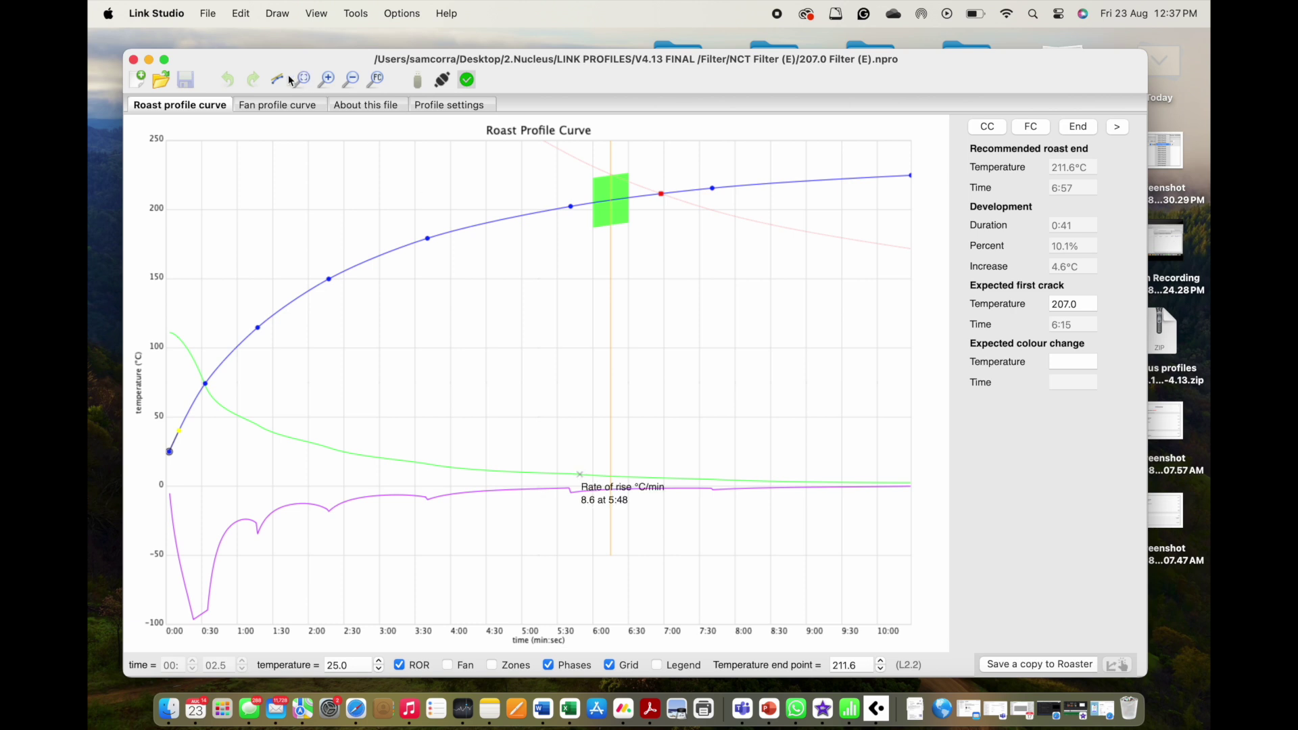
pyautogui.click(328, 79)
pyautogui.click(328, 80)
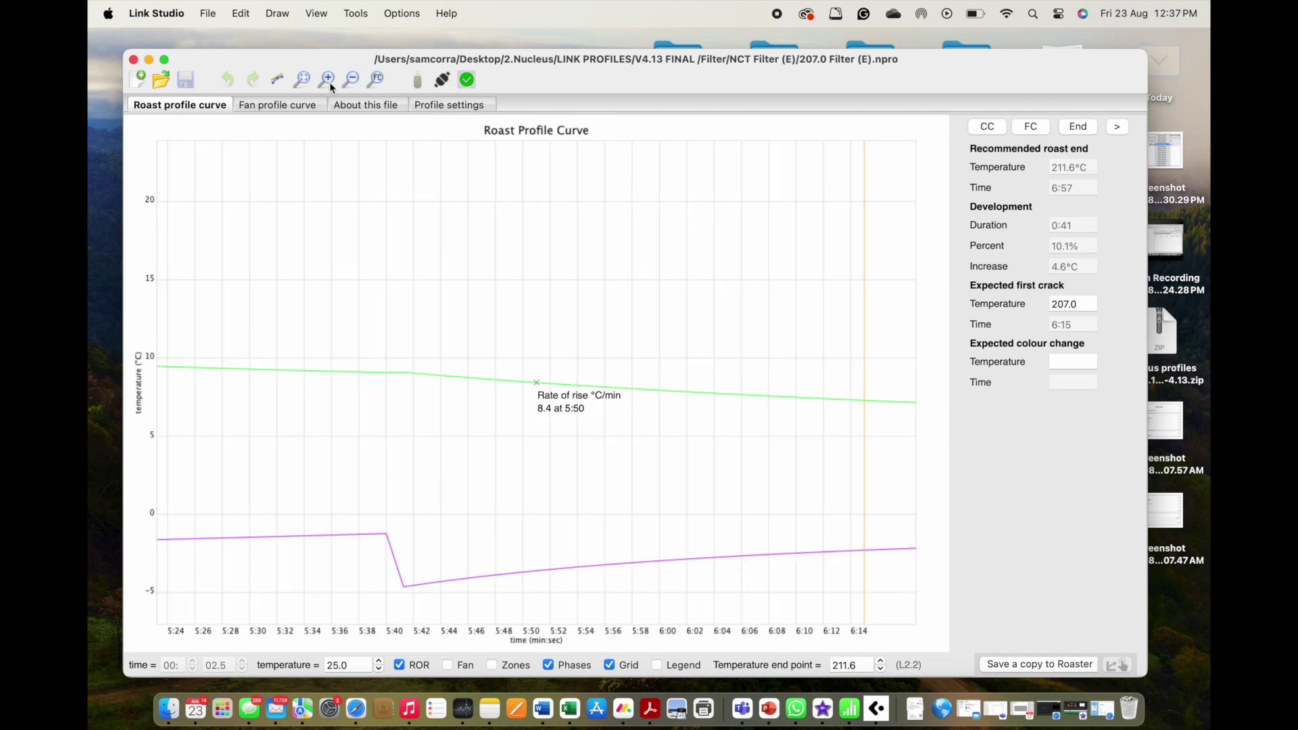
pyautogui.click(304, 81)
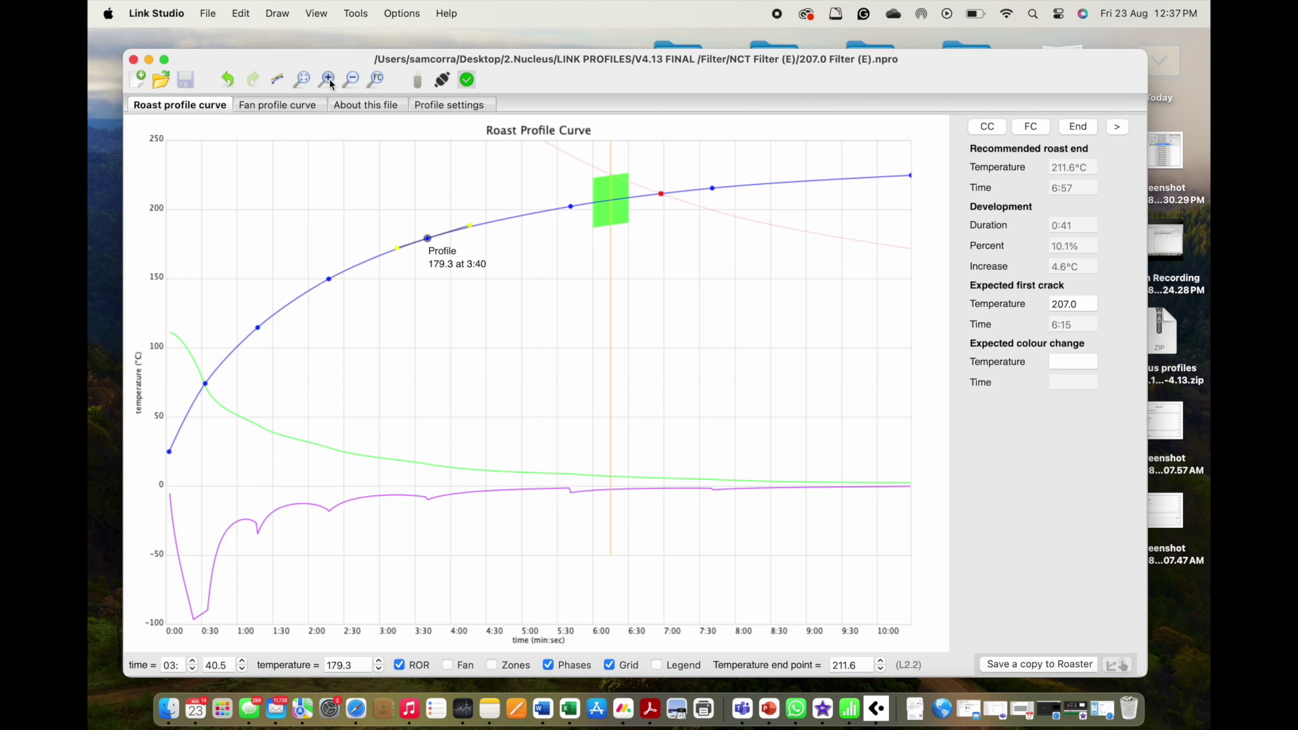
pyautogui.click(329, 80)
pyautogui.moveTo(539, 383); pyautogui.dragTo(534, 370)
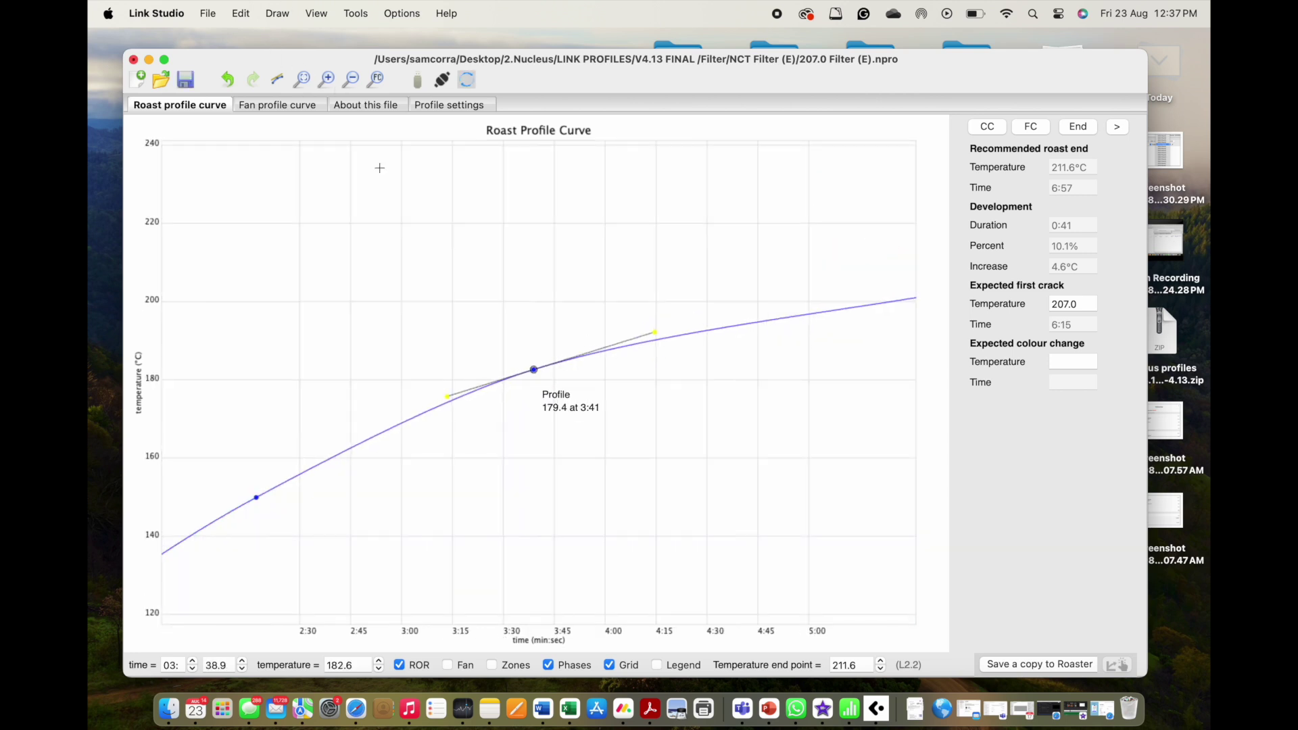
pyautogui.click(302, 79)
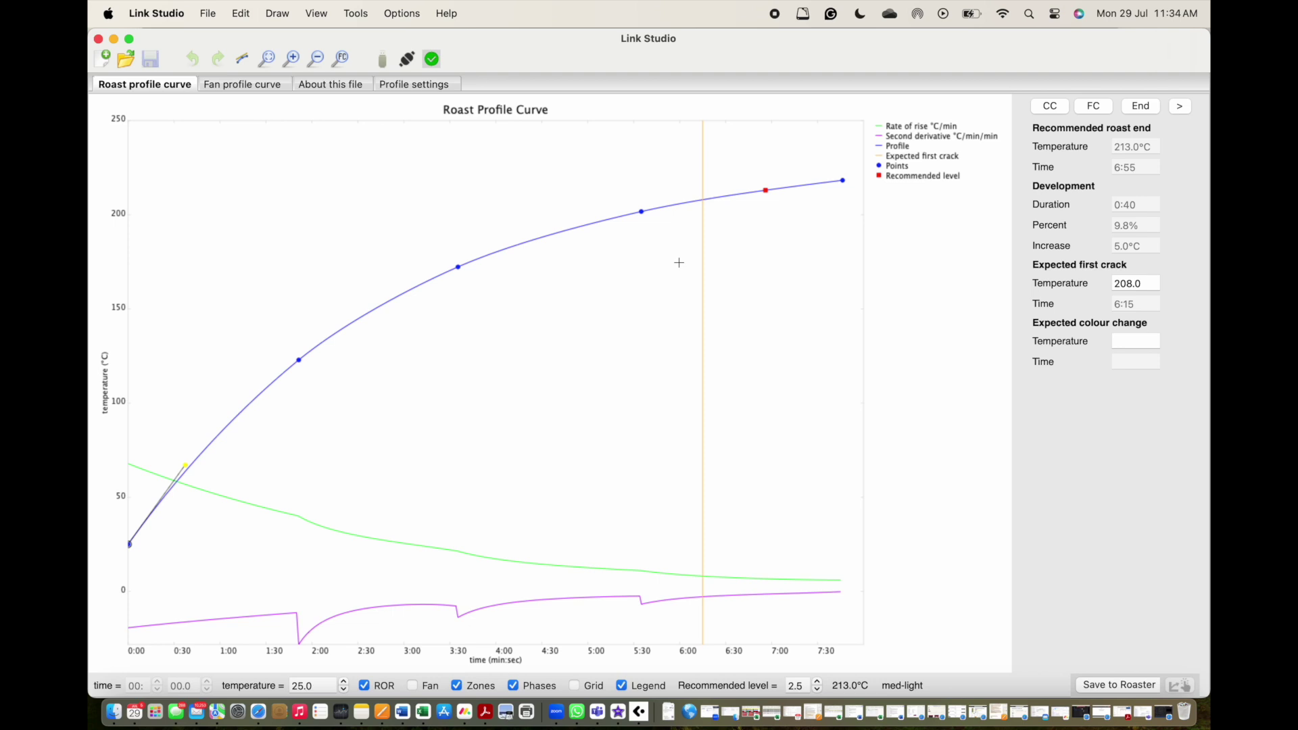
# - Choose Desired ROR as the preferred display during live logging in General options
pyautogui.click(406, 12)
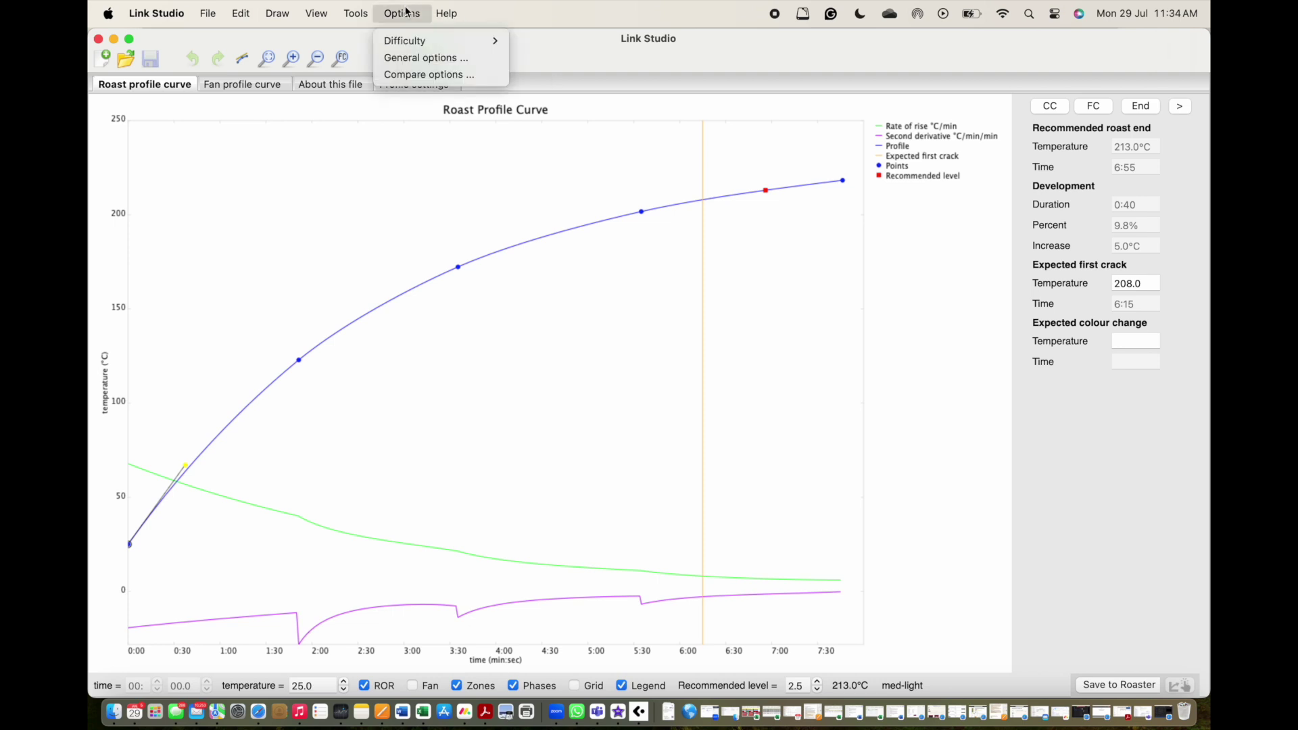
pyautogui.click(416, 57)
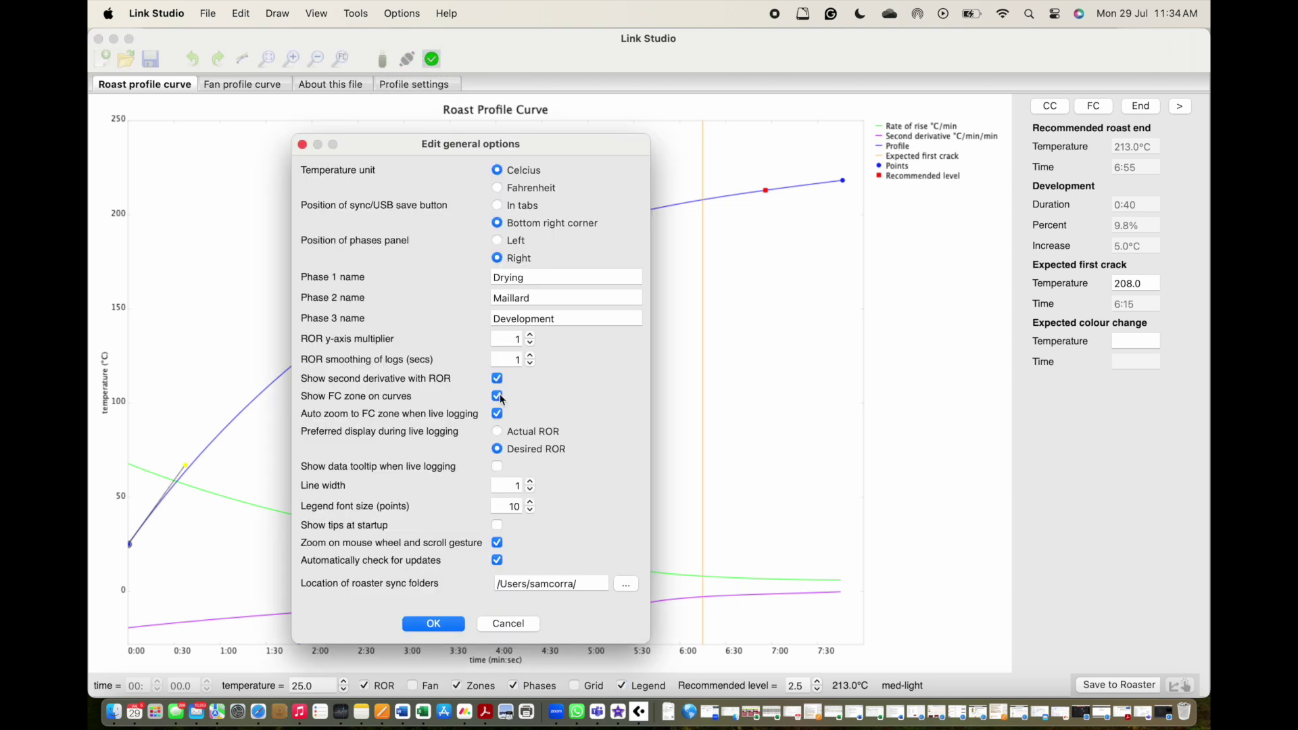
pyautogui.click(498, 451)
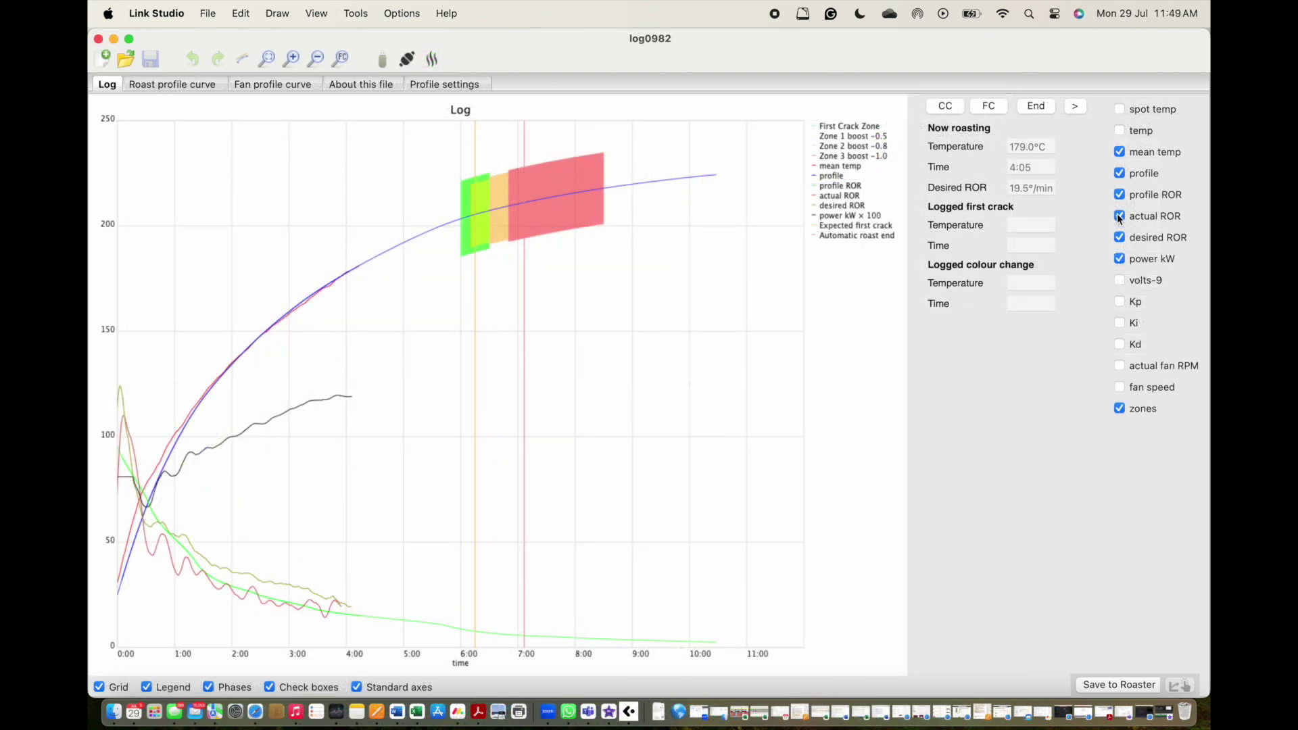
# - Toggle the desired ROR checkbox in the log's side panel, then bring up the Options menu
pyautogui.click(1120, 238)
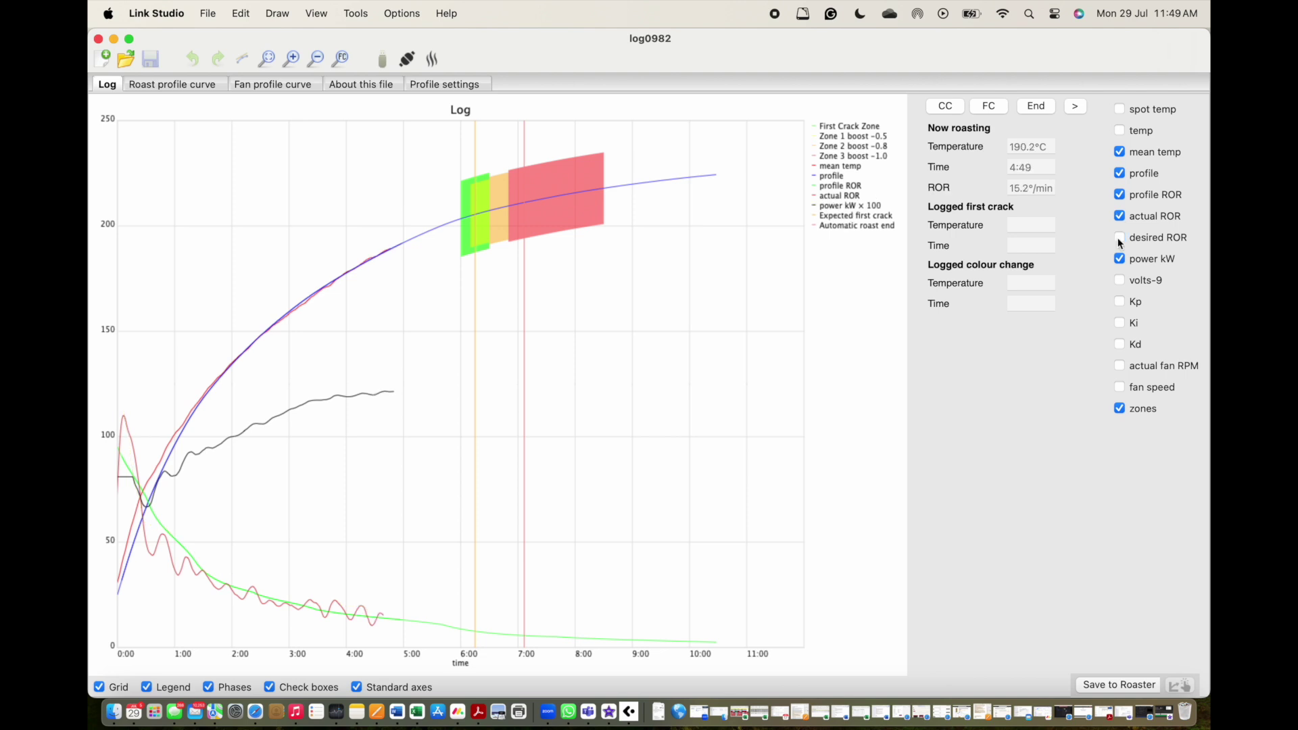
pyautogui.click(400, 14)
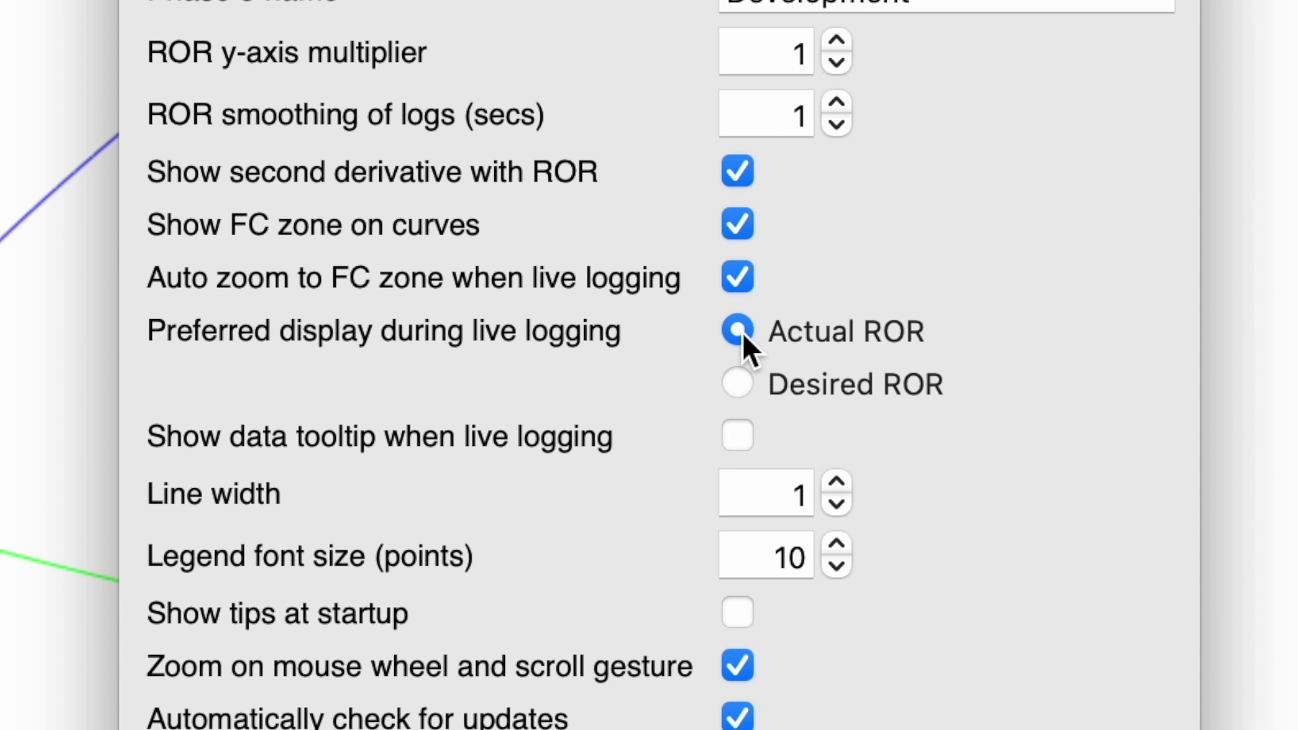
# - Select Desired ROR as the preferred live logging display
pyautogui.click(738, 389)
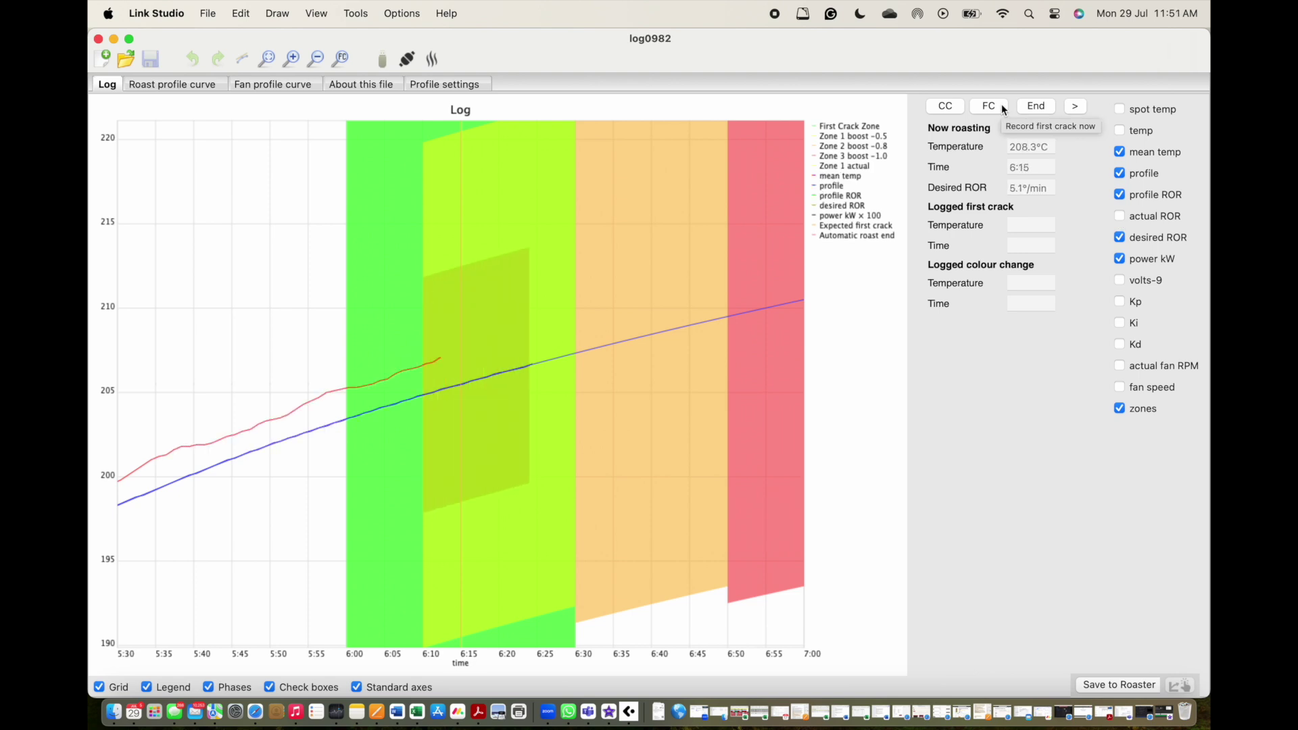
# - Log first crack at 209.2°C at 6:28 and show the actual ROR curve
pyautogui.click(988, 106)
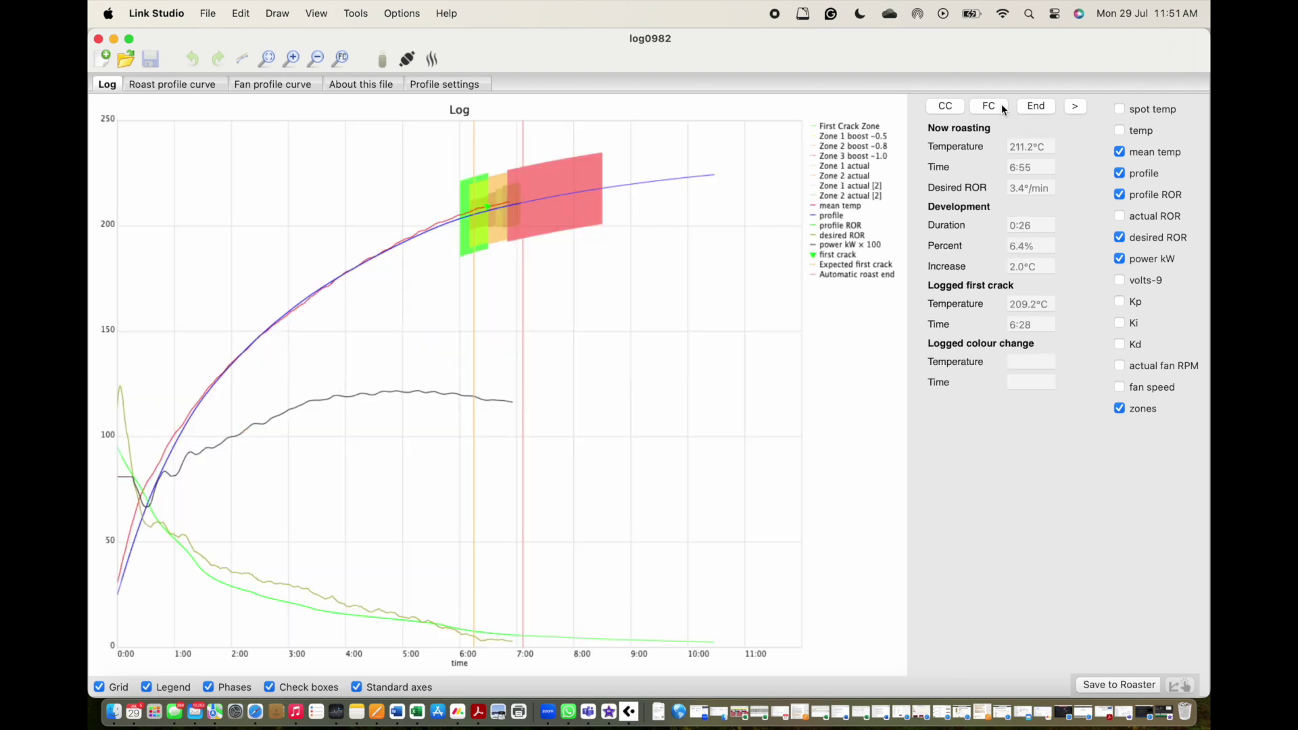
pyautogui.click(1120, 216)
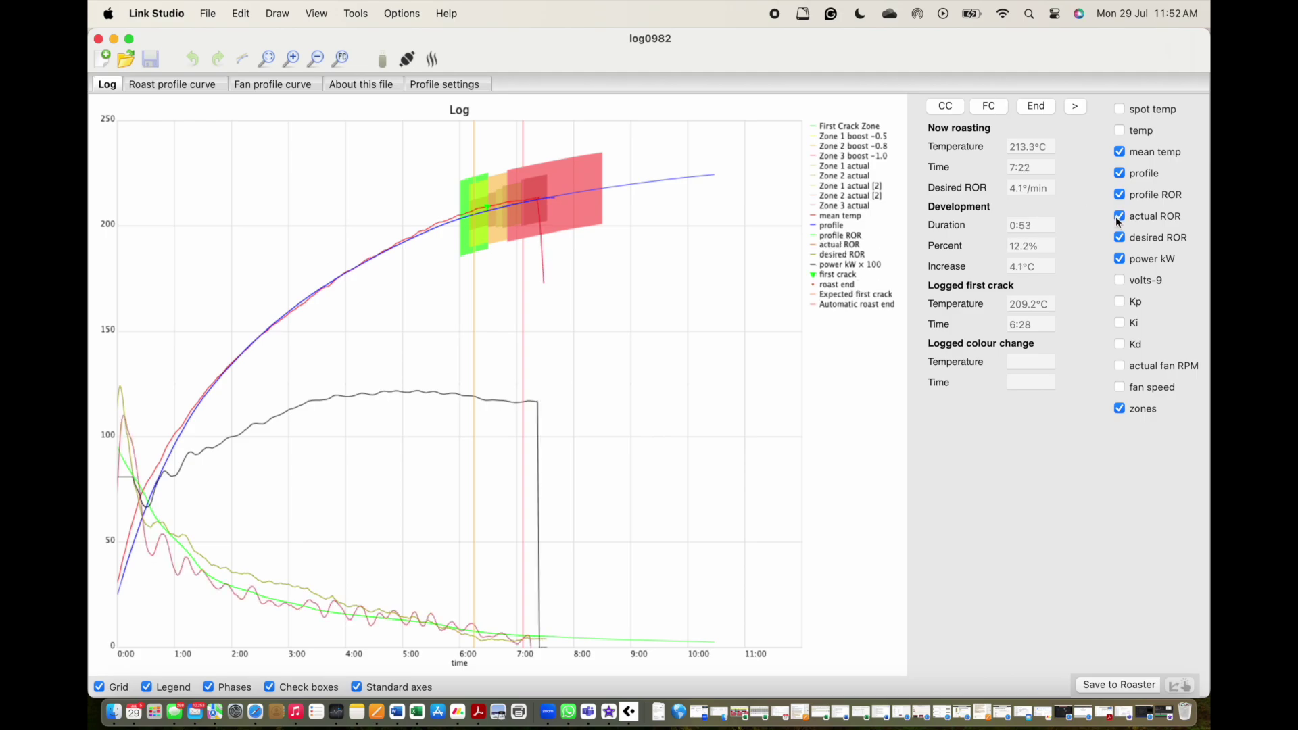